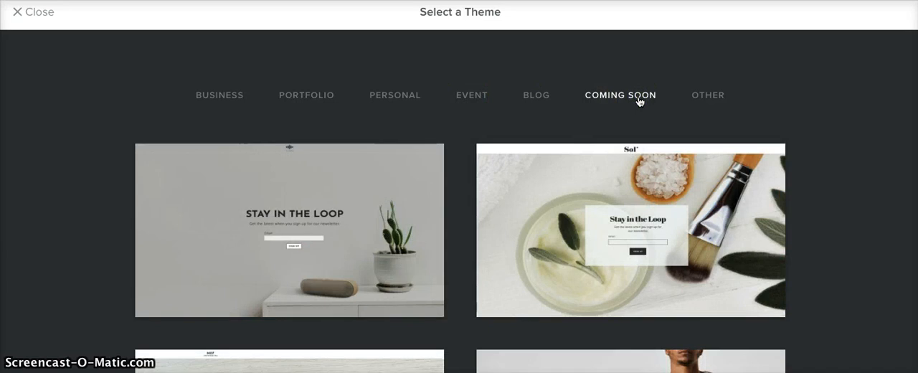
# Step: Preview the Muse Technologies theme from the Business category and start editing the site with it
pyautogui.click(217, 97)
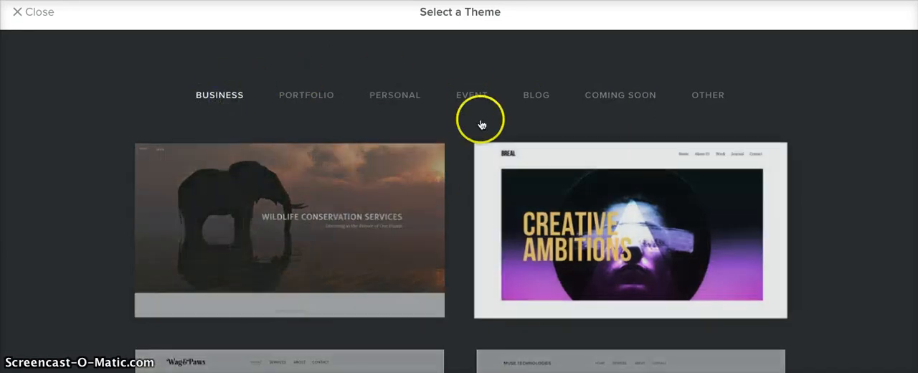
pyautogui.scroll(-3, 524, 262)
pyautogui.click(590, 248)
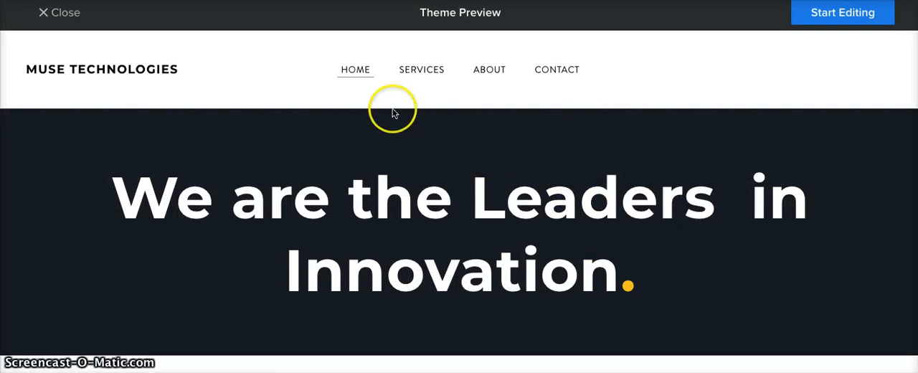
pyautogui.scroll(-6, 401, 273)
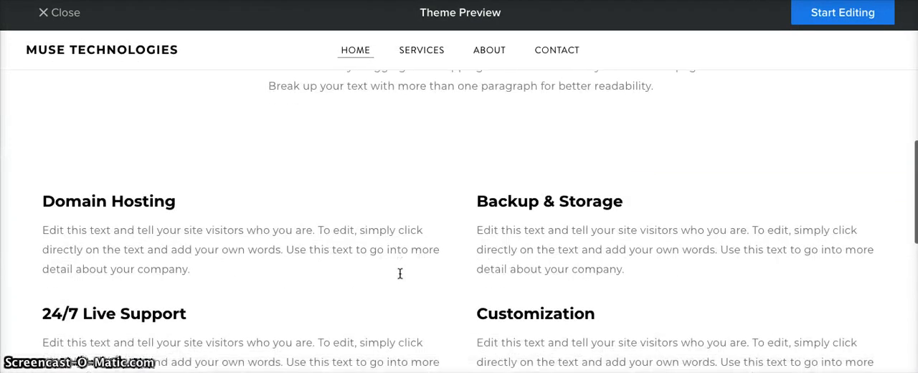
pyautogui.scroll(-10, 400, 273)
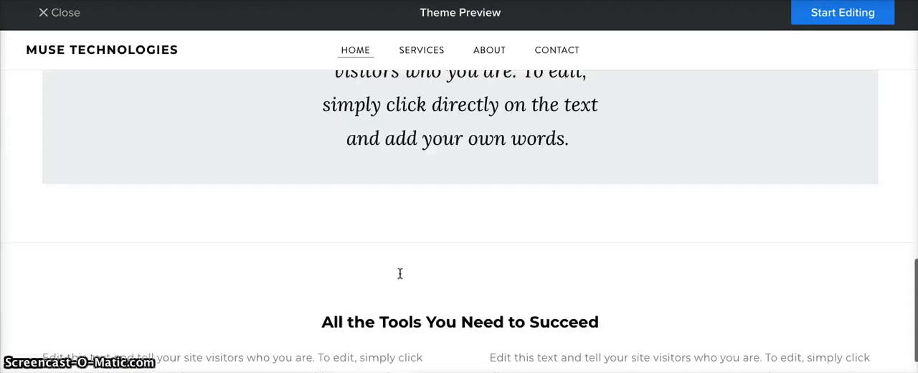
pyautogui.scroll(16, 400, 273)
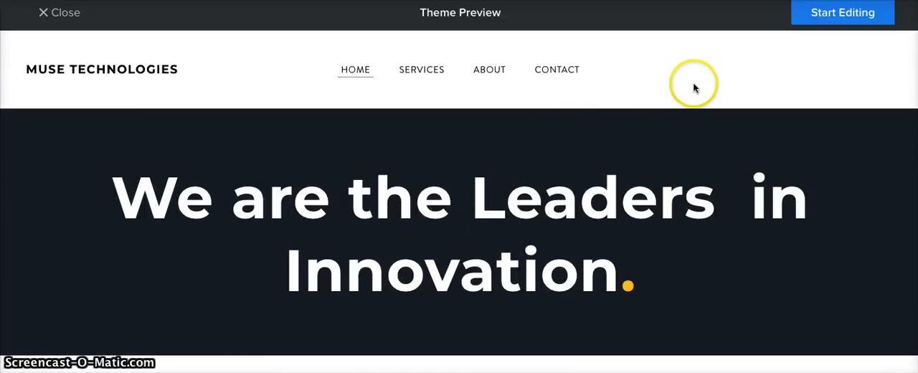
pyautogui.click(824, 16)
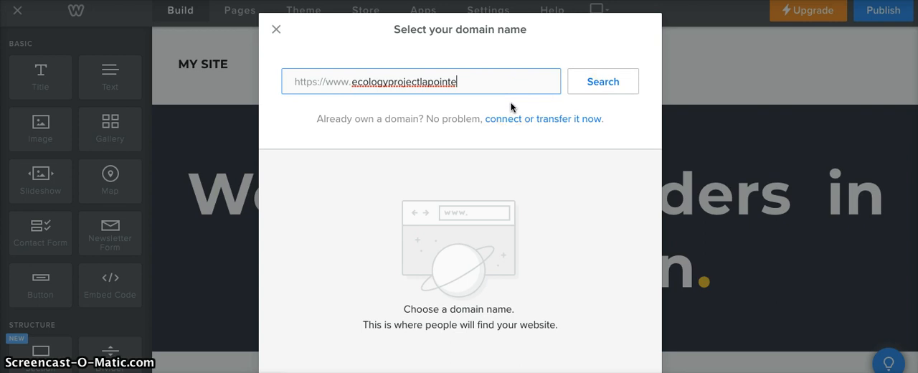
# Step: Search for the entered domain name, choose its free weebly.com subdomain and finish the domain setup
pyautogui.click(586, 82)
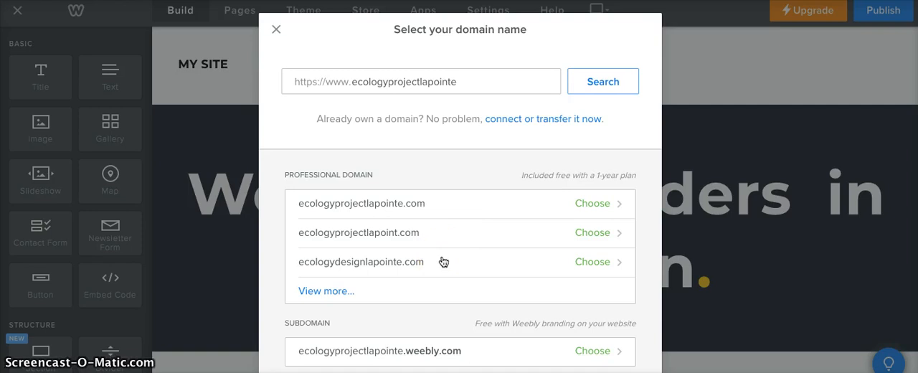
pyautogui.click(436, 278)
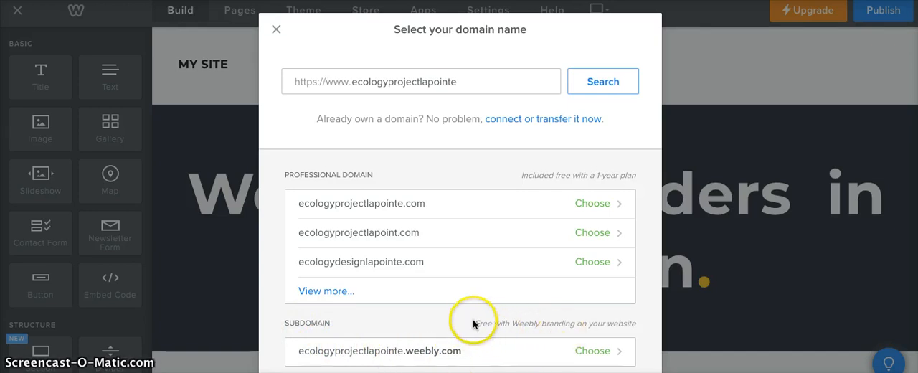
pyautogui.click(583, 354)
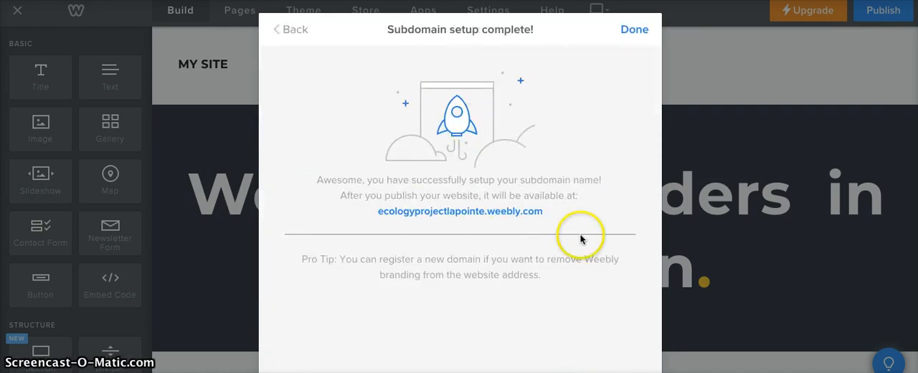
pyautogui.click(630, 32)
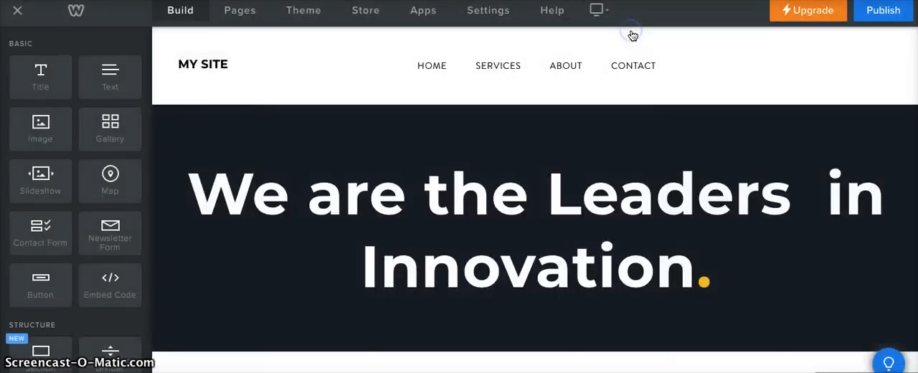
pyautogui.scroll(-5, 537, 237)
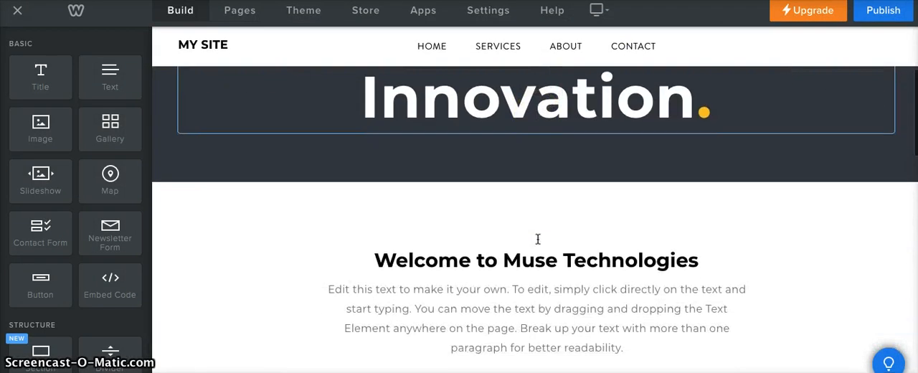
pyautogui.scroll(-2, 537, 239)
pyautogui.scroll(8, 537, 239)
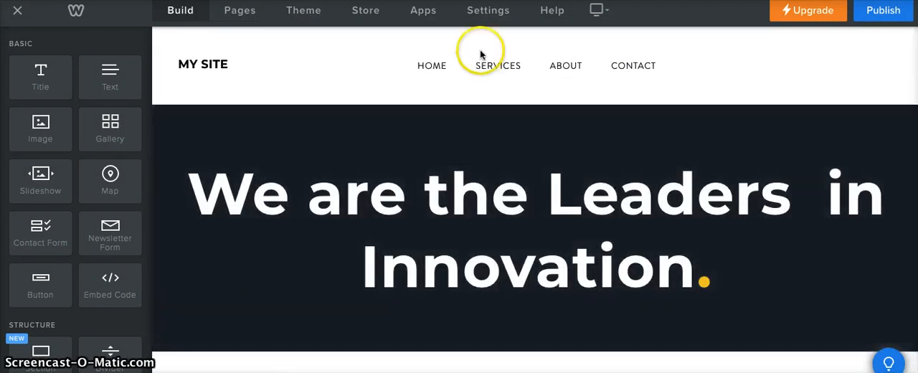
# Step: Open the site's Editors settings and bring up the form for inviting an editor by email
pyautogui.click(488, 12)
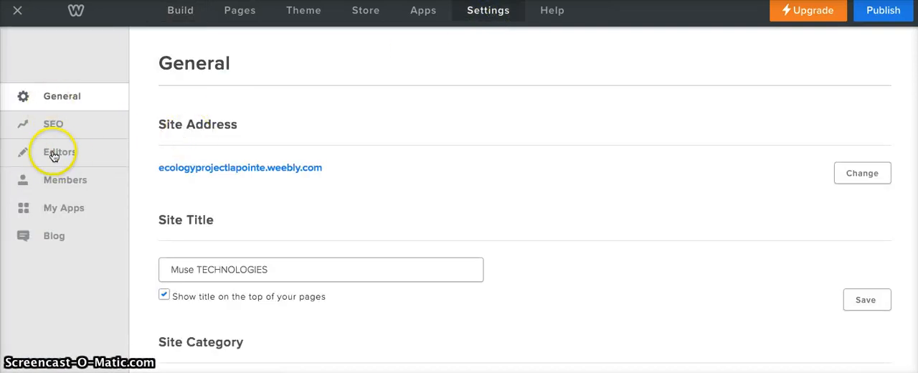
pyautogui.click(53, 156)
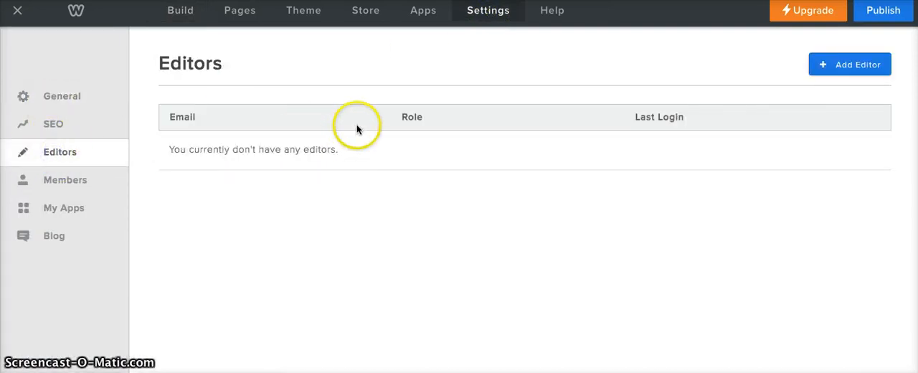
pyautogui.click(855, 64)
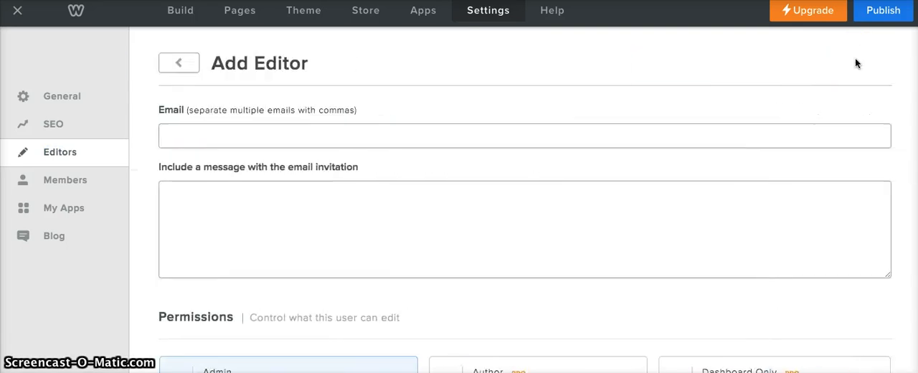
pyautogui.click(276, 145)
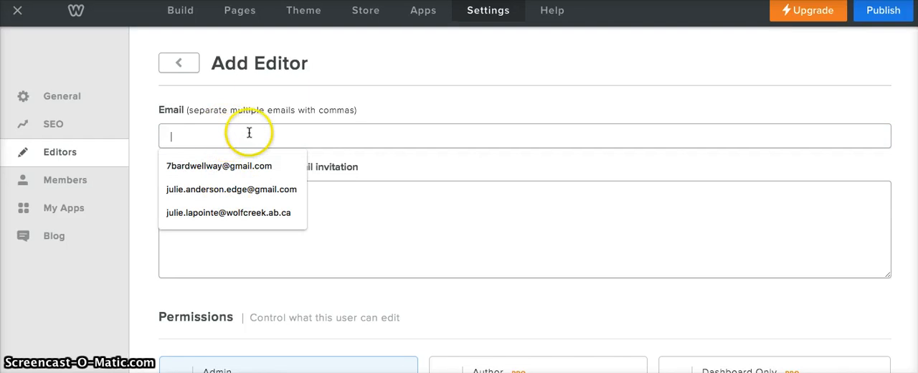
pyautogui.click(422, 150)
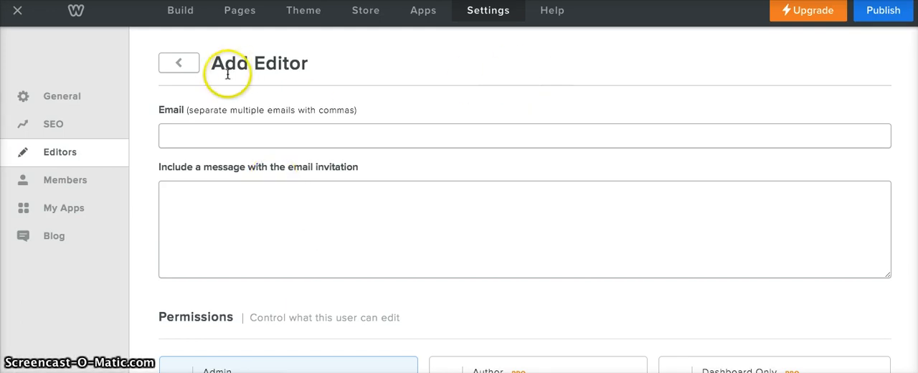
# Step: Rename the Services page as "Checkpoint #1"
pyautogui.click(242, 12)
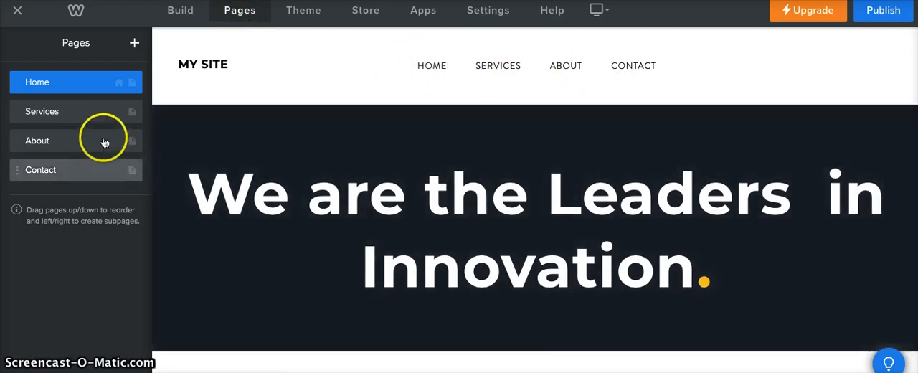
pyautogui.click(90, 119)
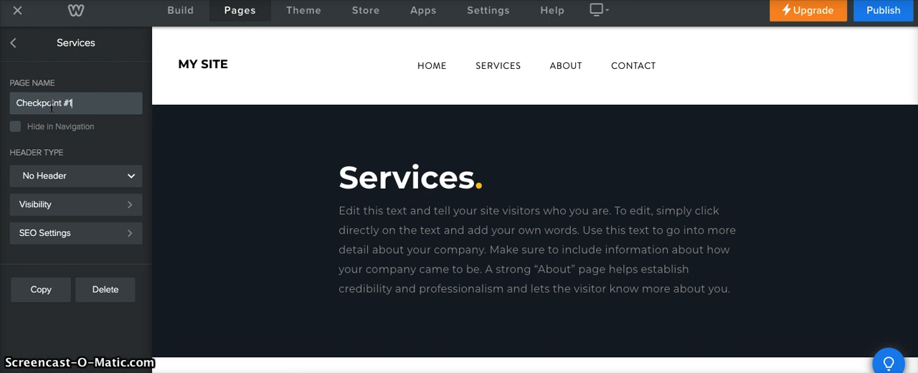
pyautogui.click(15, 45)
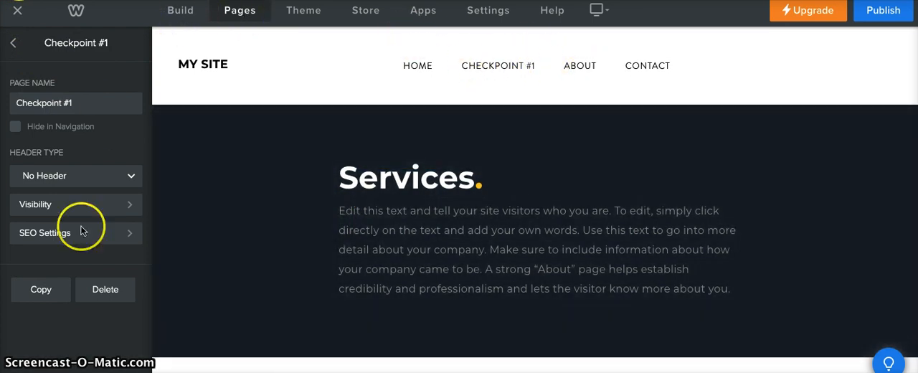
# Step: Return to the Home page in the builder and examine its headline, text blocks, spacers and quote section
pyautogui.click(178, 14)
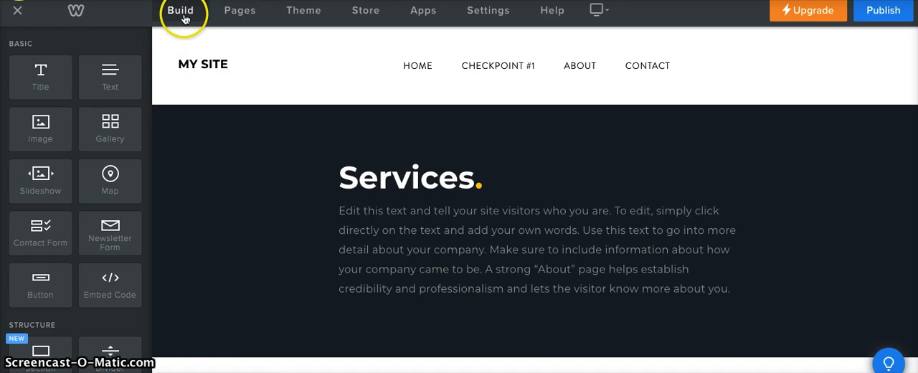
pyautogui.click(414, 69)
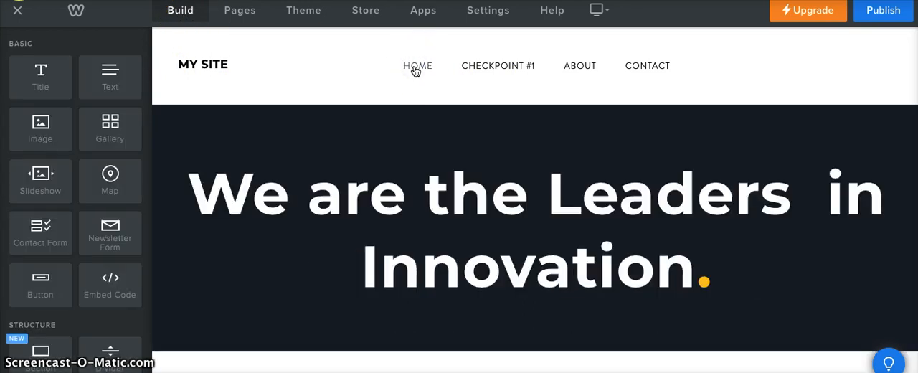
pyautogui.scroll(-5, 499, 214)
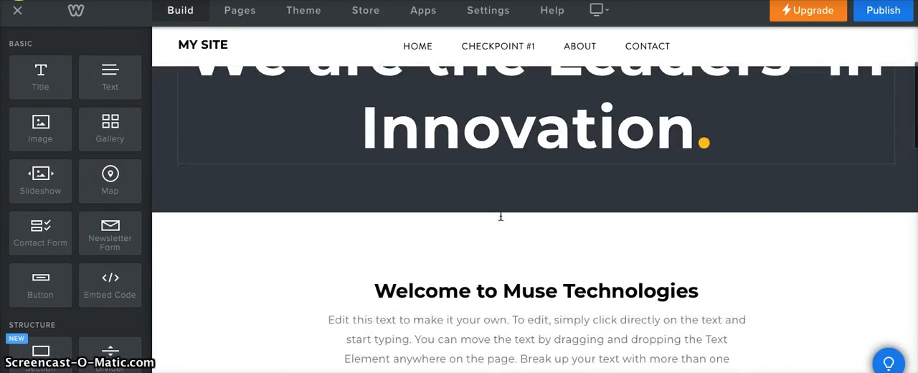
pyautogui.click(500, 216)
pyautogui.click(514, 178)
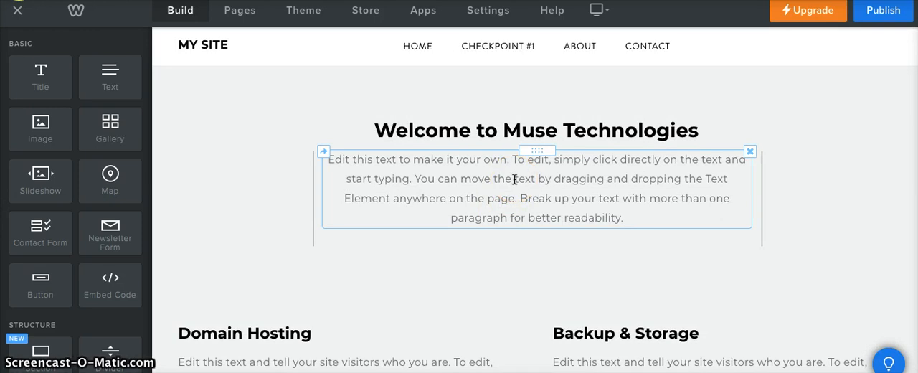
pyautogui.click(338, 72)
pyautogui.click(291, 174)
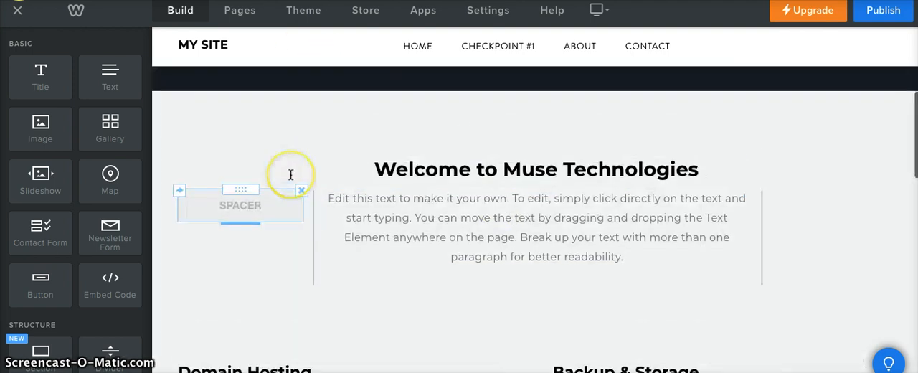
pyautogui.scroll(4, 315, 136)
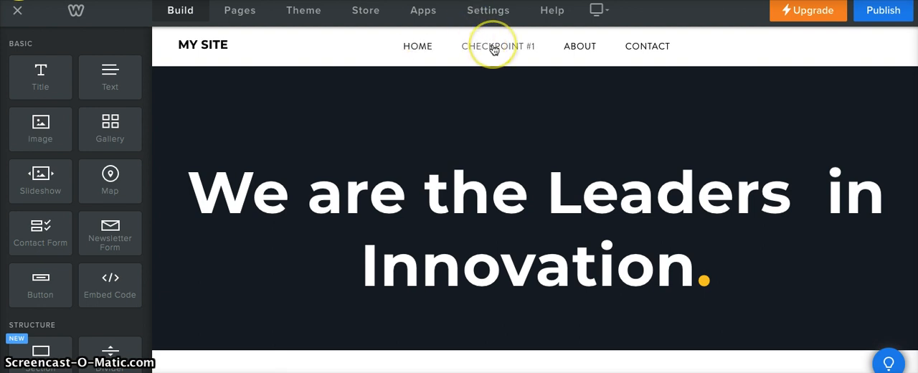
pyautogui.scroll(-3, 493, 49)
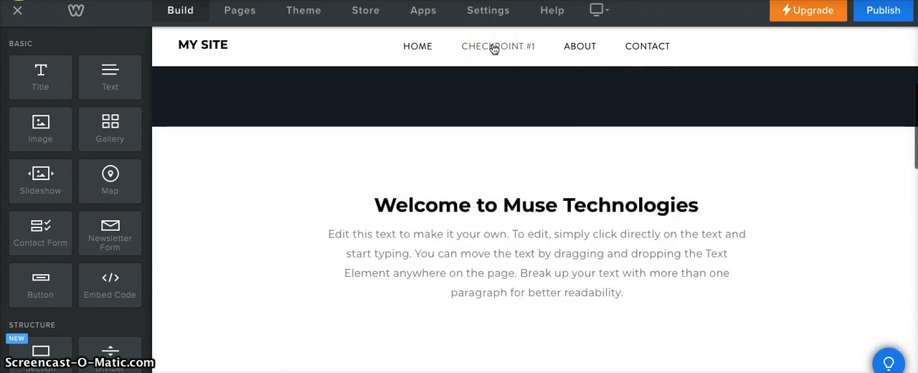
pyautogui.scroll(-5, 493, 49)
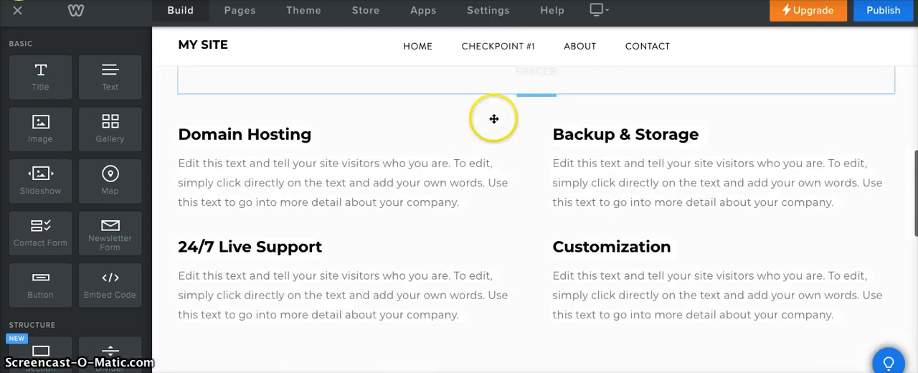
pyautogui.scroll(-3, 479, 238)
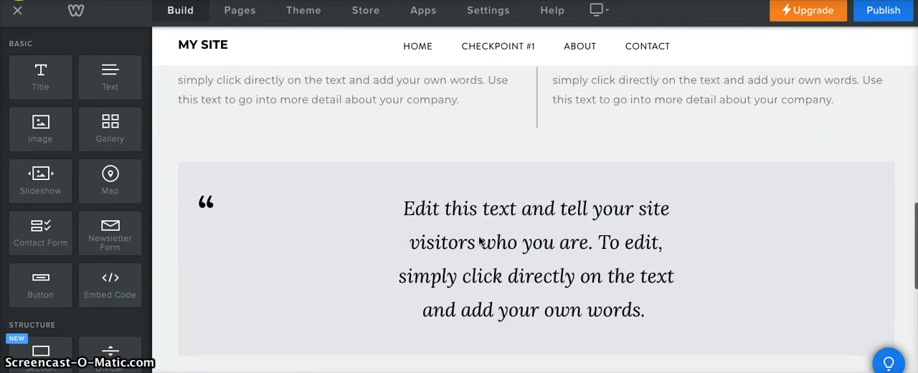
pyautogui.scroll(-2, 479, 240)
pyautogui.scroll(2, 507, 173)
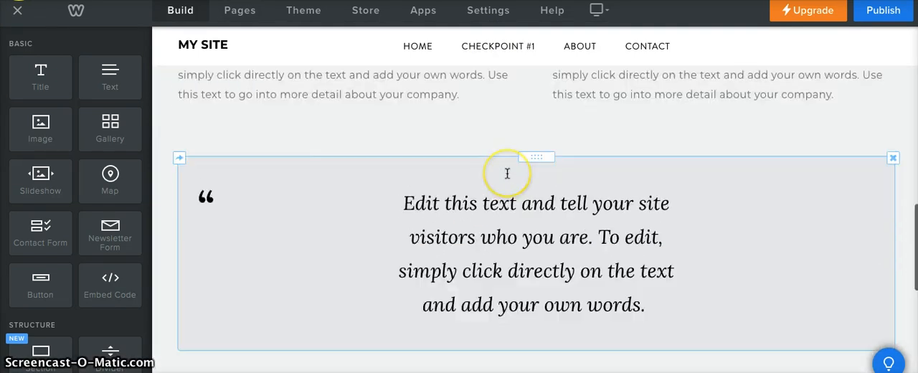
pyautogui.scroll(10, 507, 173)
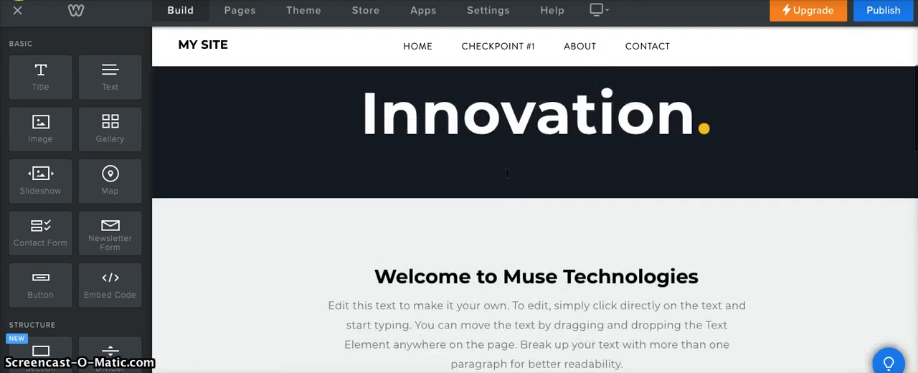
pyautogui.scroll(3, 506, 174)
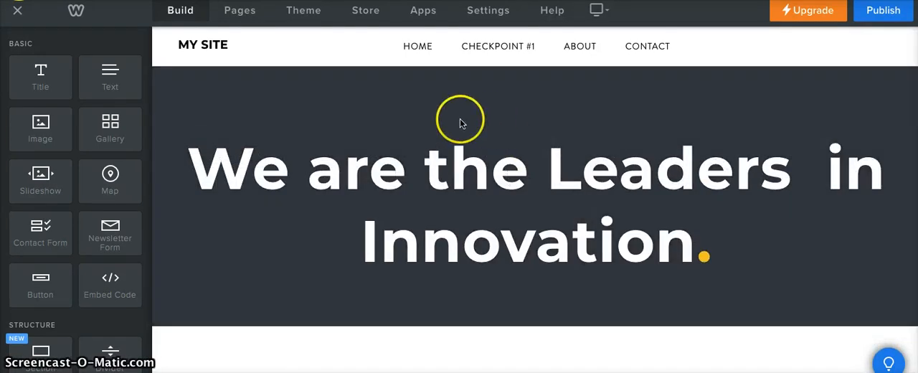
pyautogui.scroll(1, 461, 123)
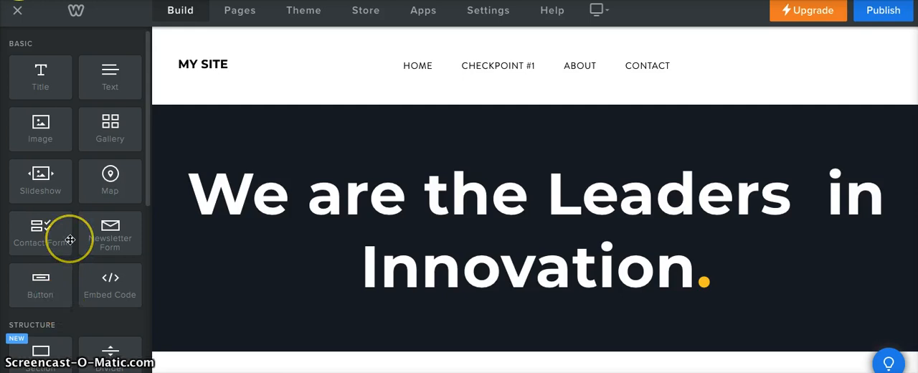
# Step: Look through the page elements that can be added, from the basic ones down to the installed apps
pyautogui.scroll(-2, 70, 239)
pyautogui.scroll(-10, 70, 240)
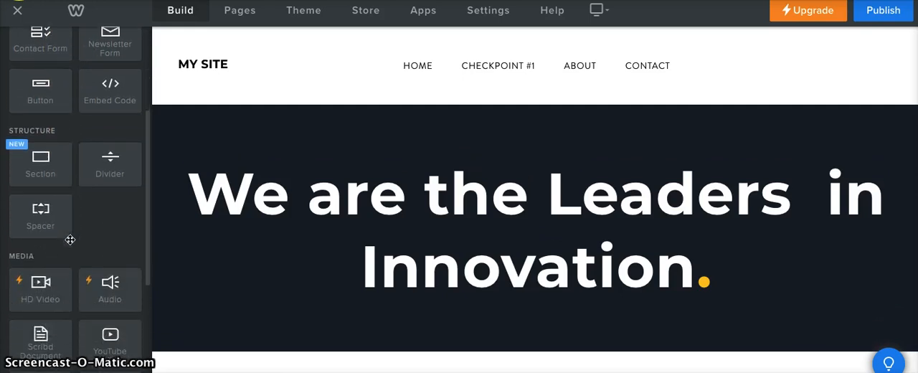
pyautogui.scroll(-2, 70, 239)
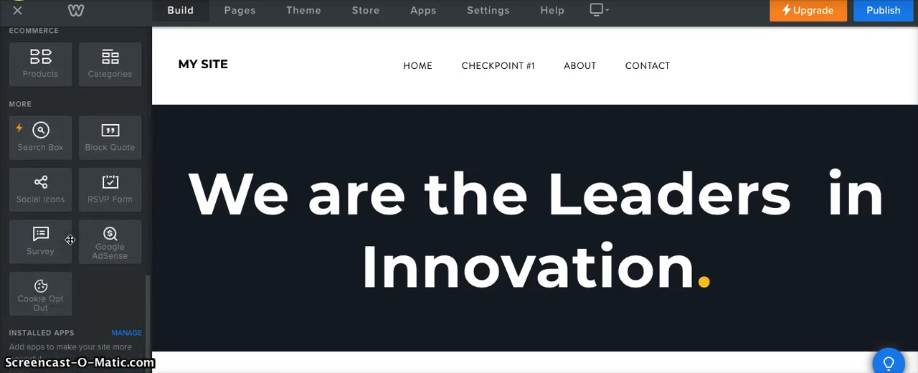
# Step: Add a Title element above the "We are the Leaders in Innovation." headline in the Home page header
pyautogui.scroll(8, 70, 239)
pyautogui.scroll(8, 71, 240)
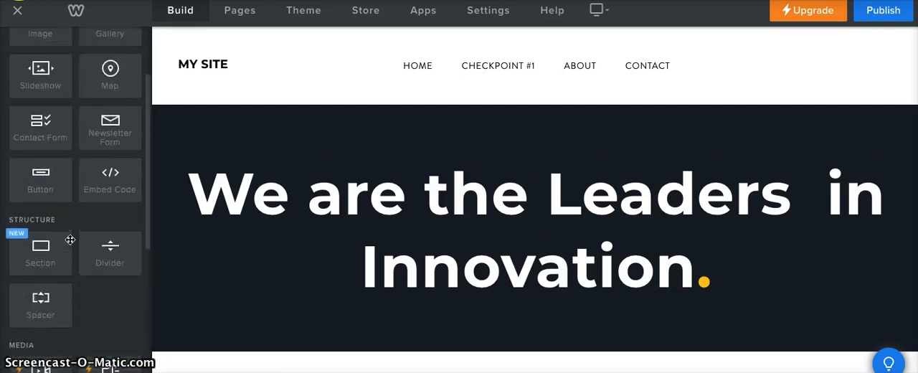
pyautogui.moveTo(68, 76); pyautogui.dragTo(328, 169)
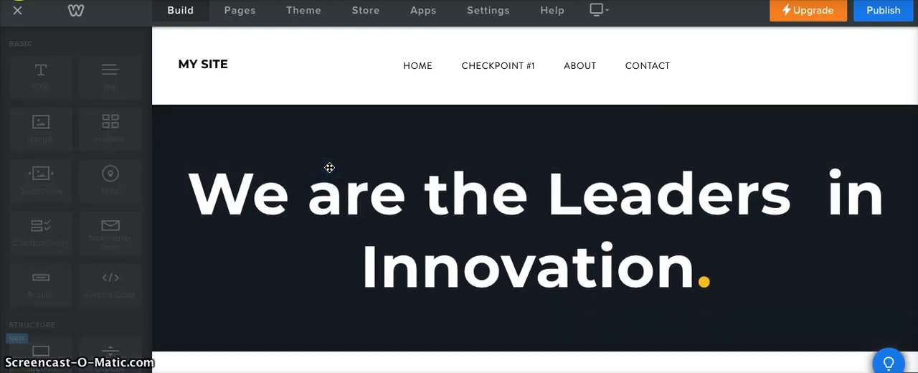
pyautogui.scroll(-1, 508, 336)
pyautogui.scroll(1, 508, 335)
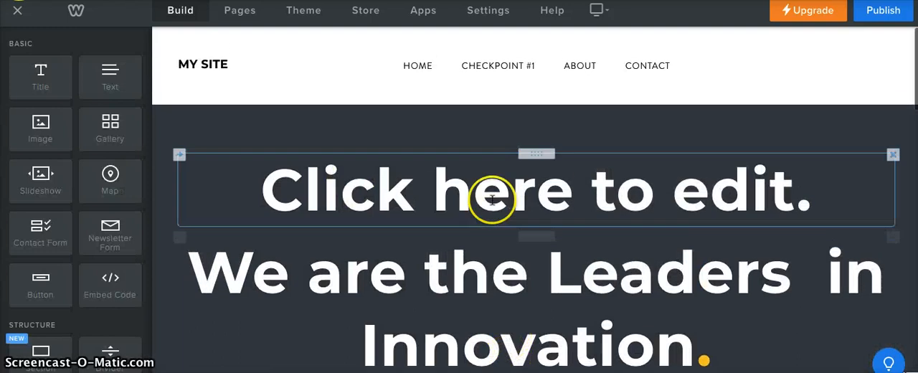
# Step: Delete the original "We are the Leaders in Innovation." headline from the header section
pyautogui.moveTo(504, 292)
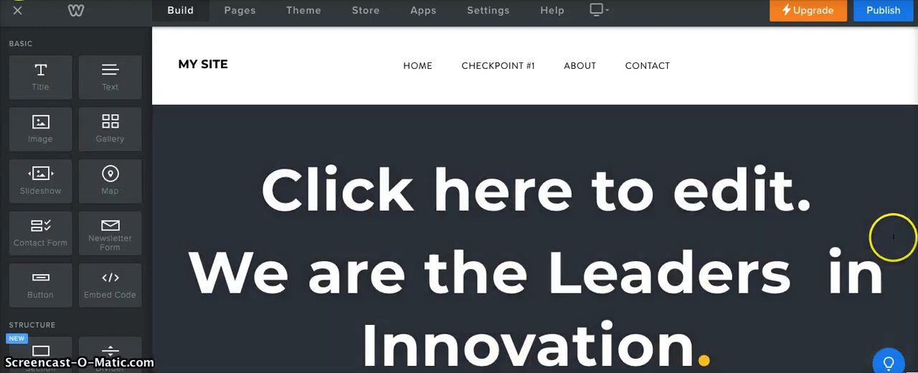
pyautogui.click(892, 237)
pyautogui.click(877, 213)
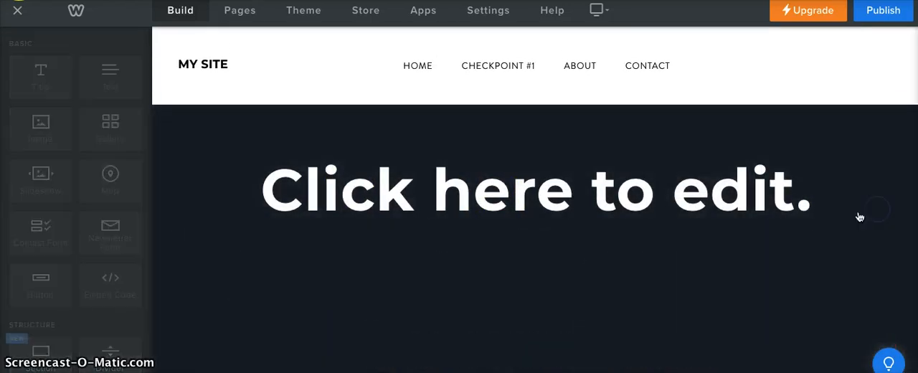
# Step: Add a Text element directly beneath the new title in the header section
pyautogui.scroll(-1, 669, 207)
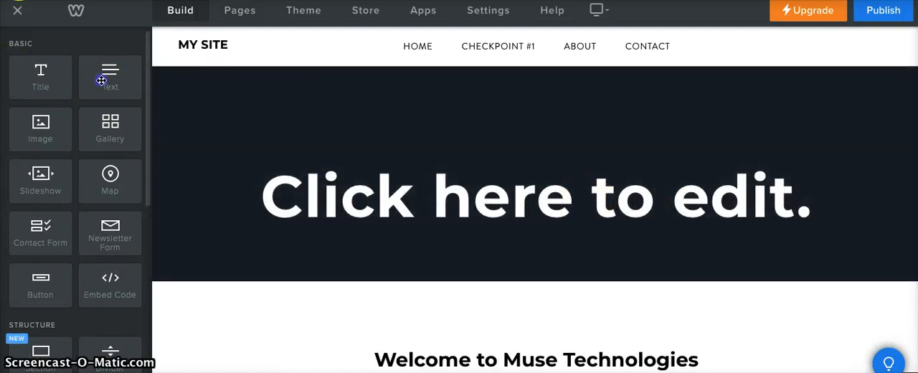
pyautogui.moveTo(101, 80); pyautogui.dragTo(466, 235)
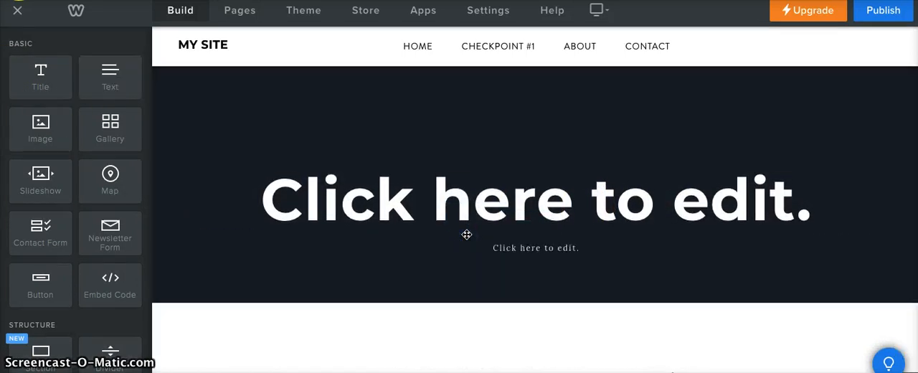
# Step: Look over the Home page's welcome text and feature columns, and return to the header section
pyautogui.scroll(-2, 539, 265)
pyautogui.scroll(-2, 539, 265)
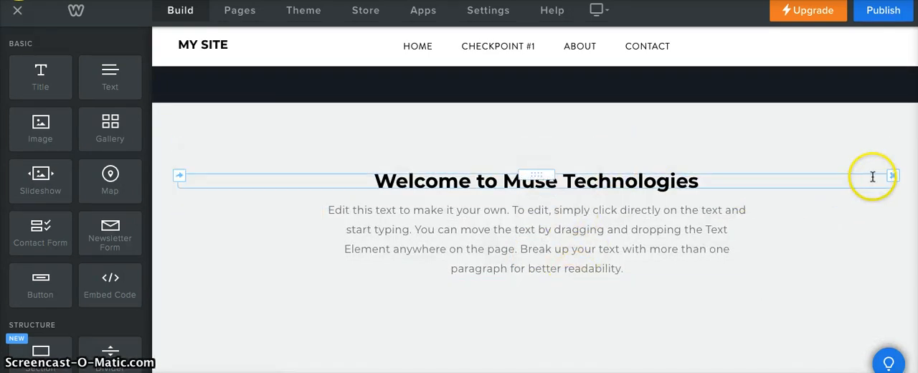
pyautogui.scroll(-8, 416, 209)
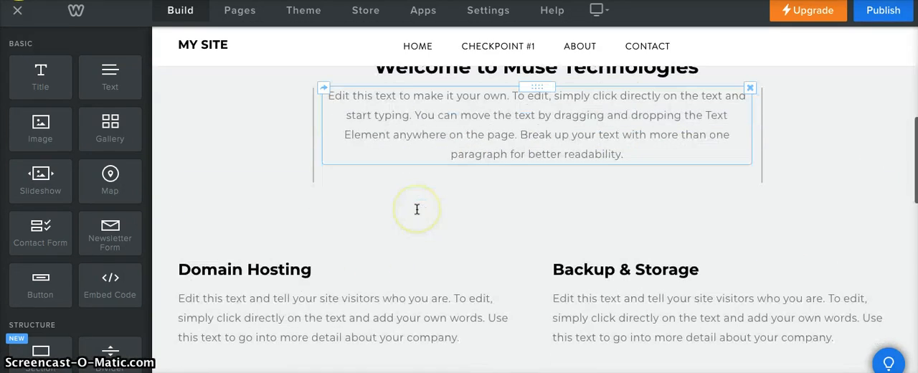
pyautogui.scroll(5, 416, 209)
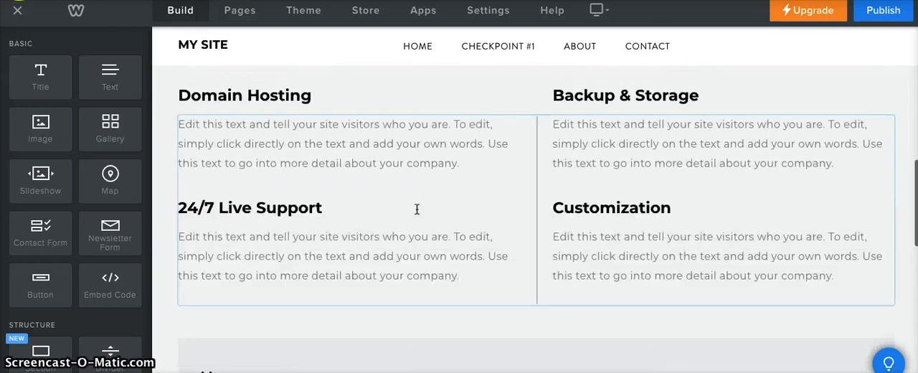
pyautogui.scroll(8, 352, 143)
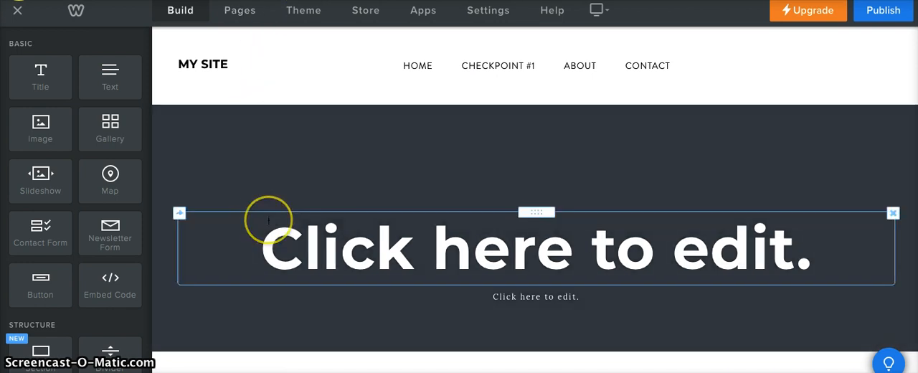
pyautogui.scroll(-1, 268, 219)
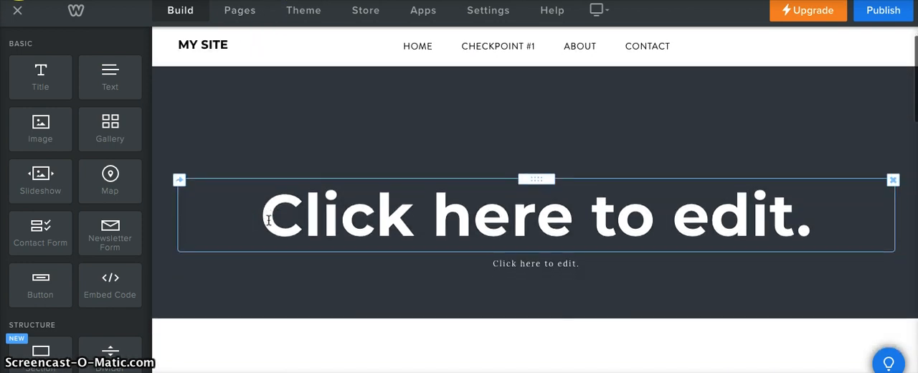
pyautogui.scroll(-3, 294, 165)
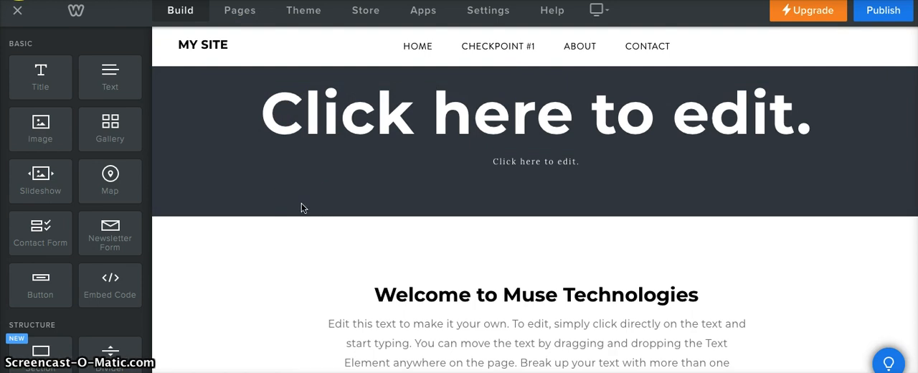
# Step: Try to move the spacer between the welcome paragraph and the feature columns
pyautogui.moveTo(312, 211); pyautogui.dragTo(494, 263)
pyautogui.scroll(-1, 495, 263)
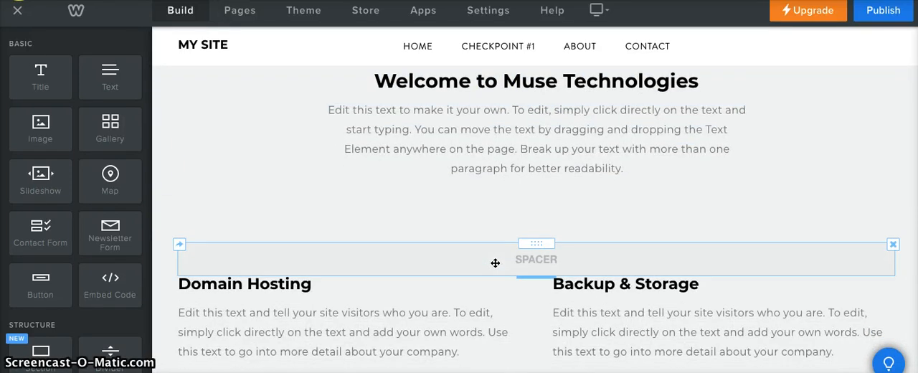
pyautogui.scroll(-1, 495, 263)
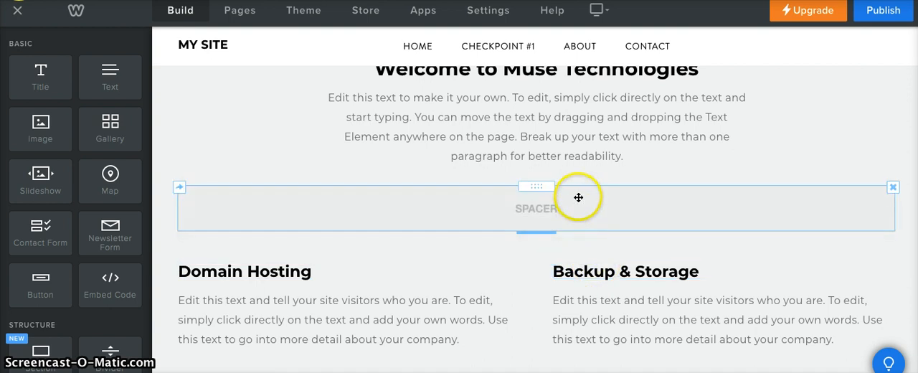
pyautogui.moveTo(578, 198); pyautogui.dragTo(549, 203)
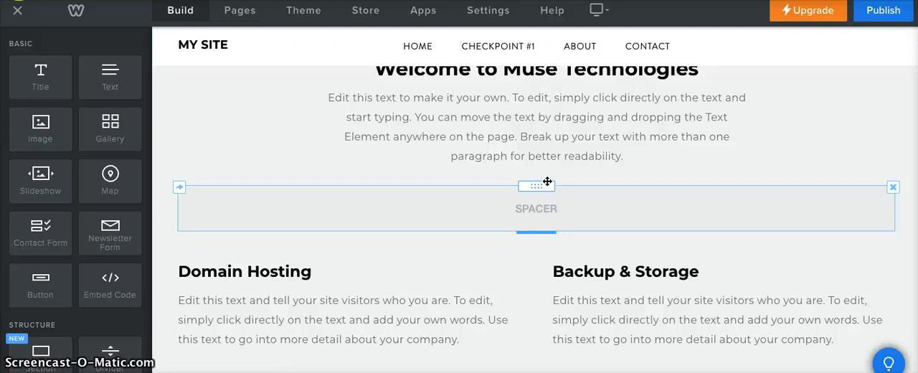
pyautogui.moveTo(547, 181); pyautogui.dragTo(568, 137)
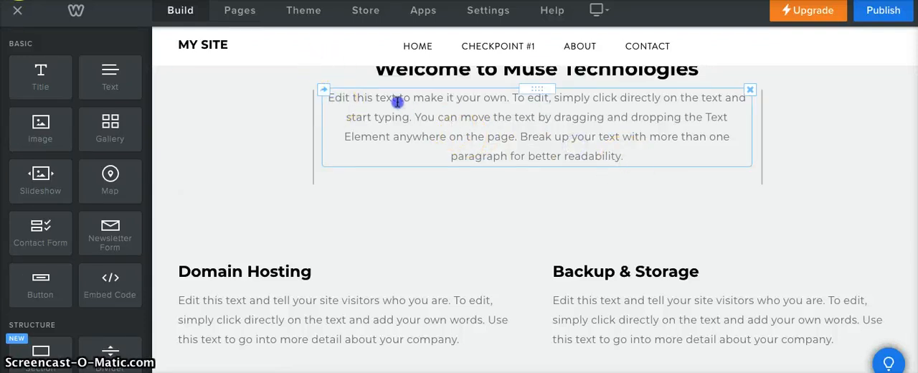
# Step: Replace the paragraph under "Welcome to Muse Technologies" with the placeholder text "klvjsl"
pyautogui.click(355, 99)
pyautogui.tripleClick(354, 99)
pyautogui.press('BackSpace')
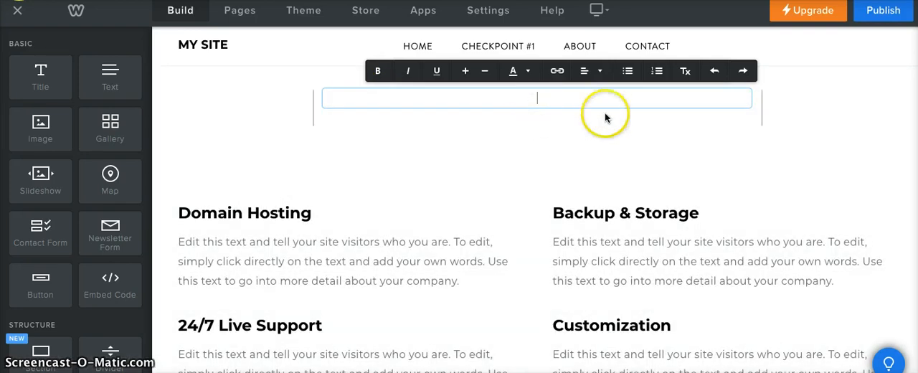
pyautogui.click(575, 100)
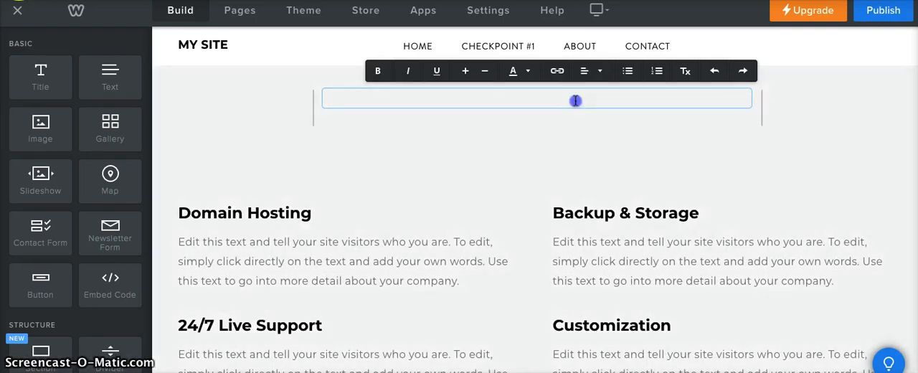
pyautogui.write('klvjsl')
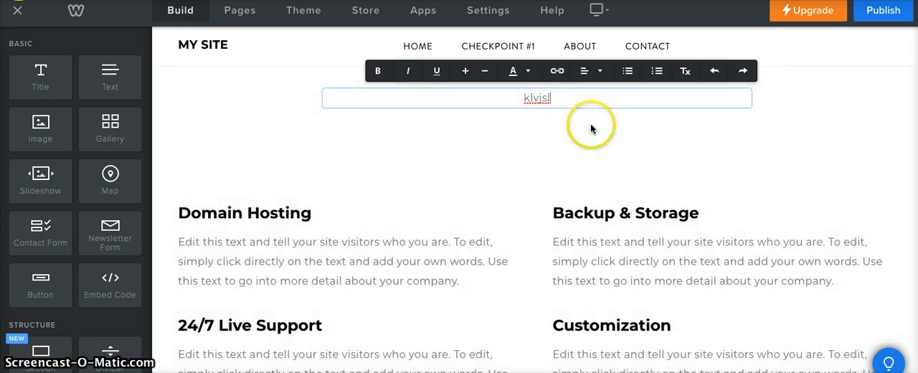
pyautogui.click(508, 201)
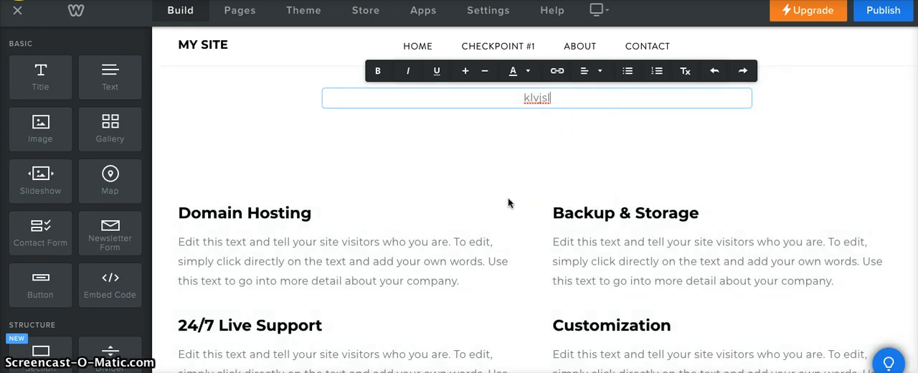
pyautogui.click(508, 200)
pyautogui.click(509, 197)
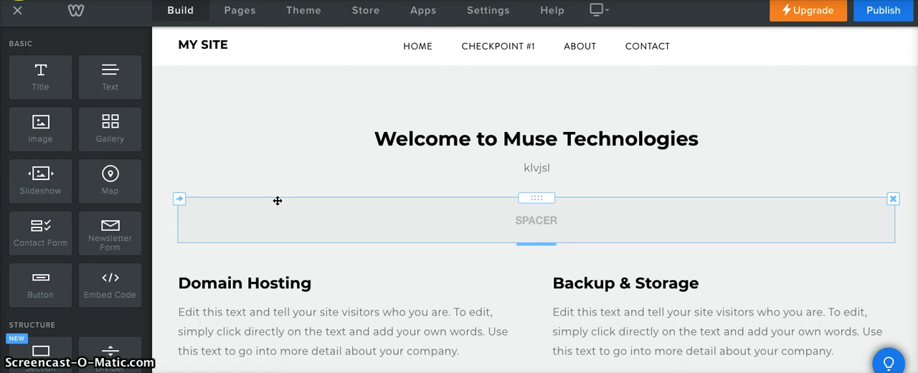
# Step: Examine the Domain Hosting, Backup & Storage, 24/7 Live Support and Customization text blocks on the Home page
pyautogui.click(358, 279)
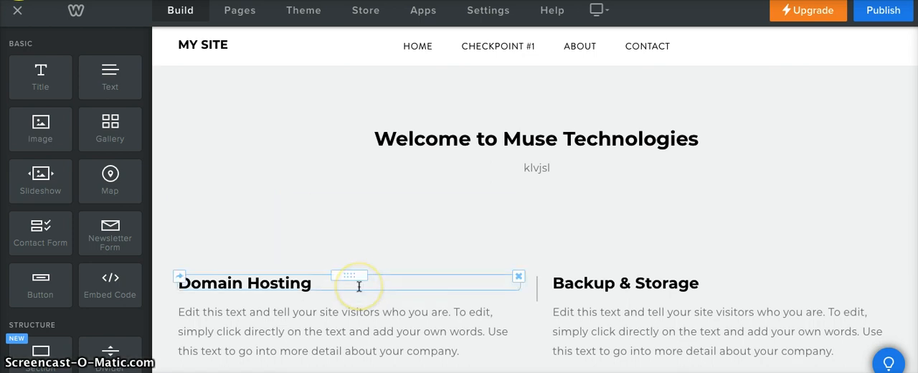
pyautogui.scroll(-2, 359, 286)
pyautogui.scroll(-3, 358, 286)
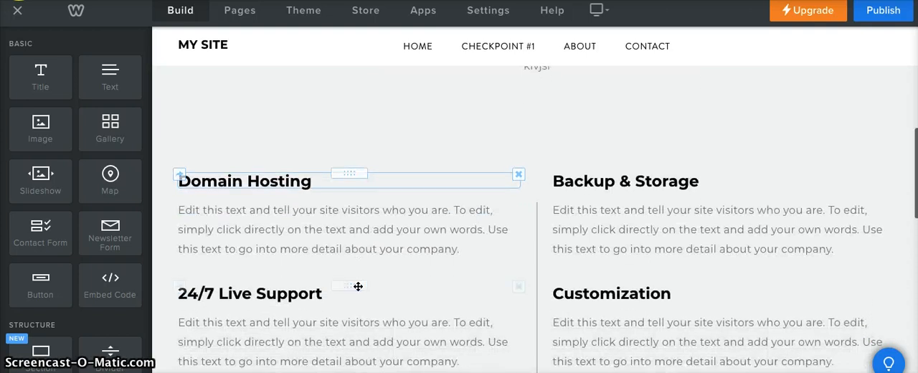
pyautogui.scroll(-2, 358, 286)
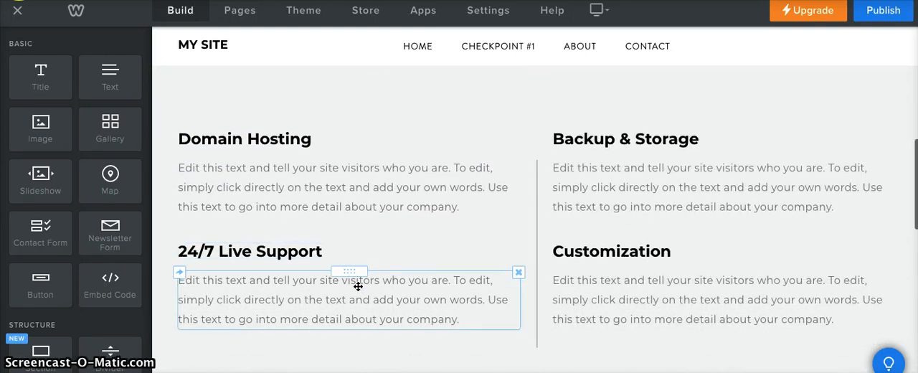
pyautogui.click(399, 209)
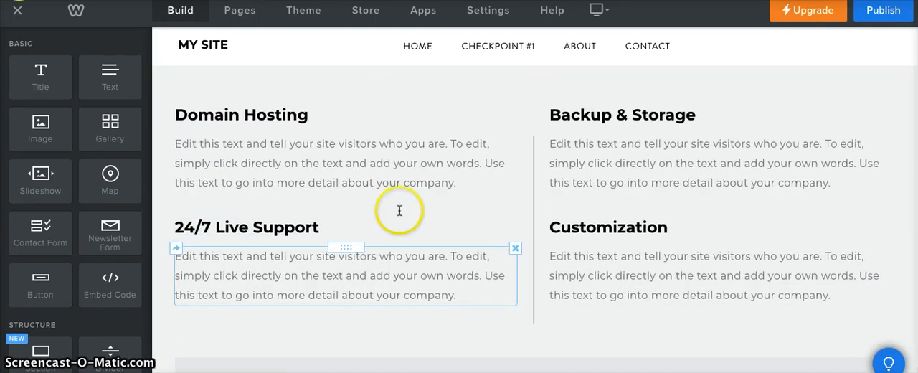
pyautogui.scroll(5, 405, 209)
pyautogui.scroll(2, 405, 210)
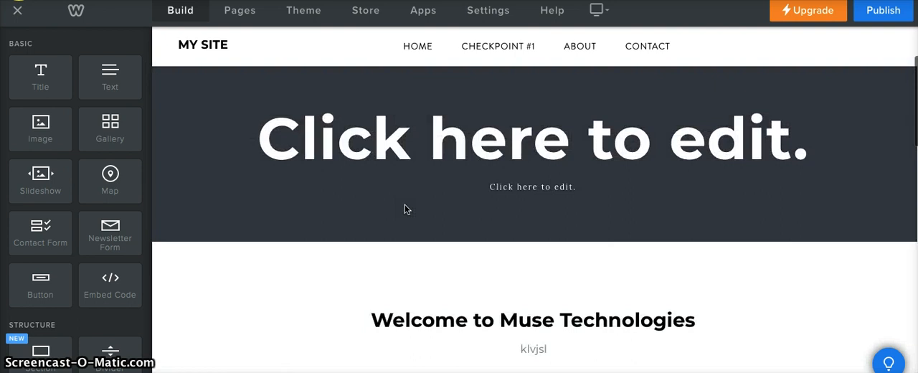
pyautogui.click(421, 46)
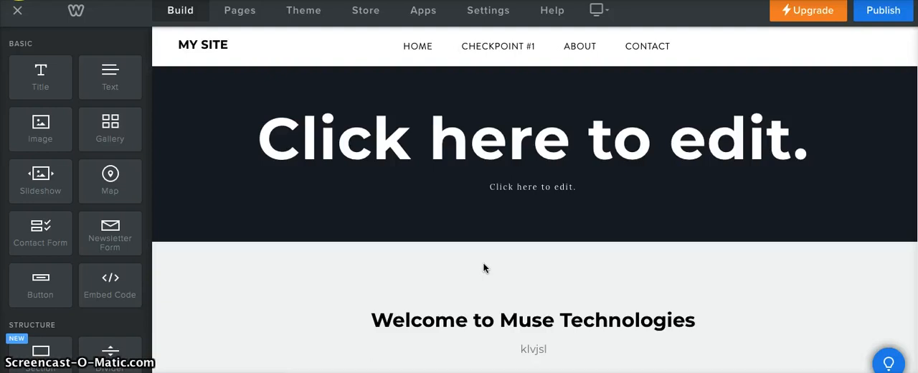
pyautogui.click(484, 242)
pyautogui.scroll(-3, 483, 242)
pyautogui.scroll(5, 483, 242)
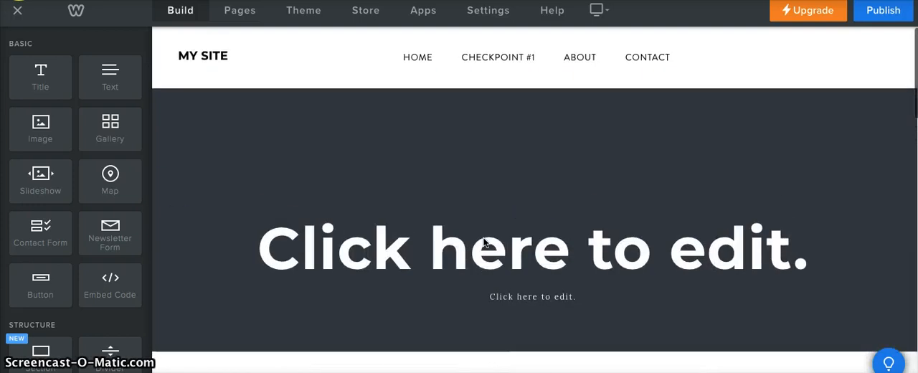
pyautogui.click(471, 228)
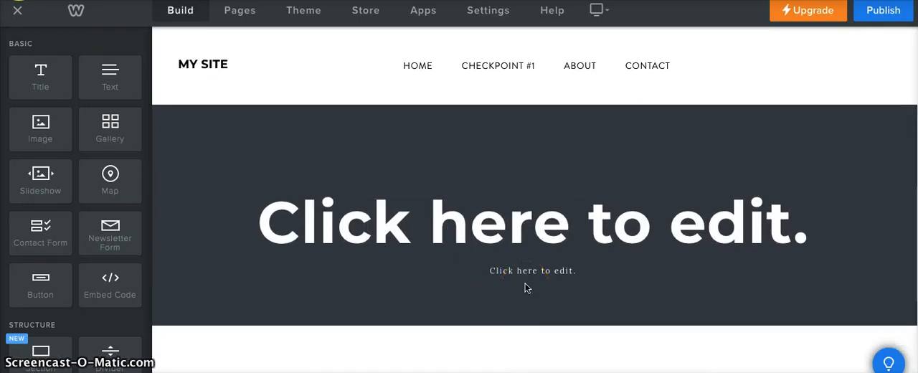
pyautogui.scroll(-1, 524, 285)
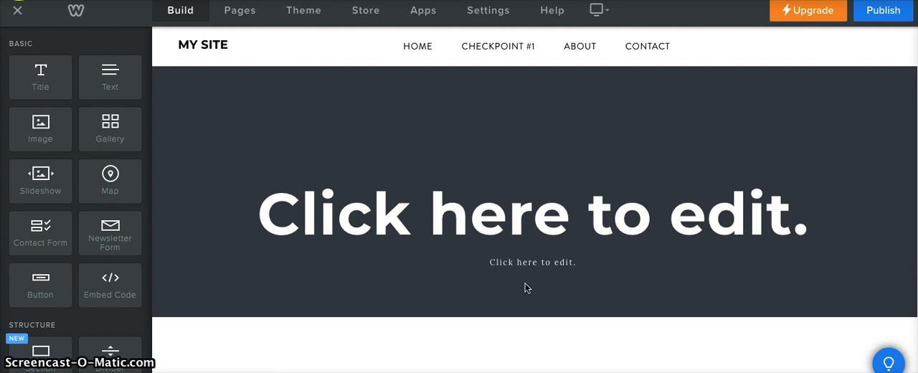
pyautogui.scroll(-1, 525, 285)
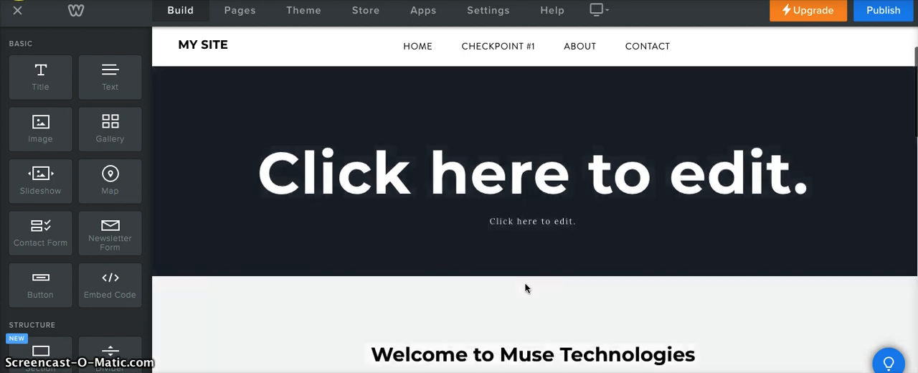
pyautogui.scroll(2, 525, 287)
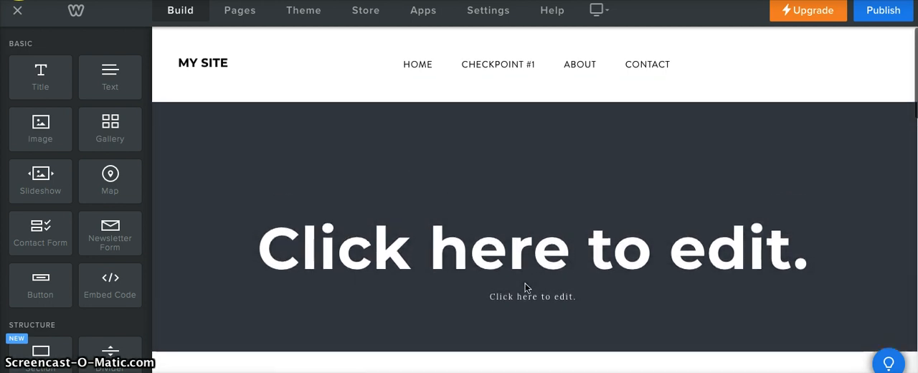
pyautogui.click(514, 138)
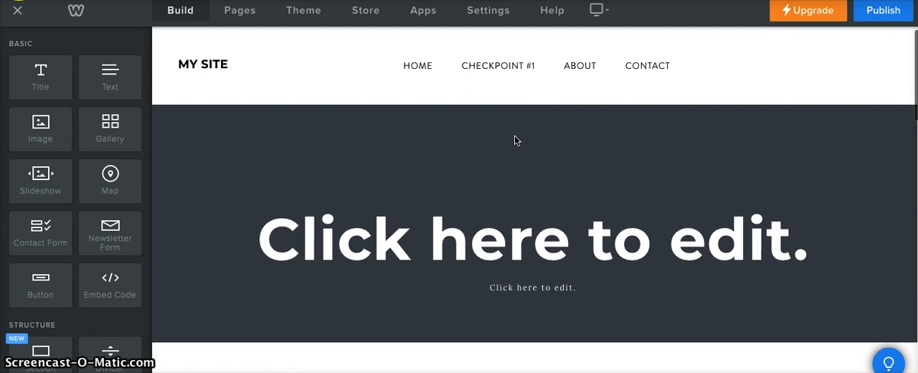
# Step: Inspect the spacer below the welcome text again and return to the header section
pyautogui.scroll(-2, 514, 140)
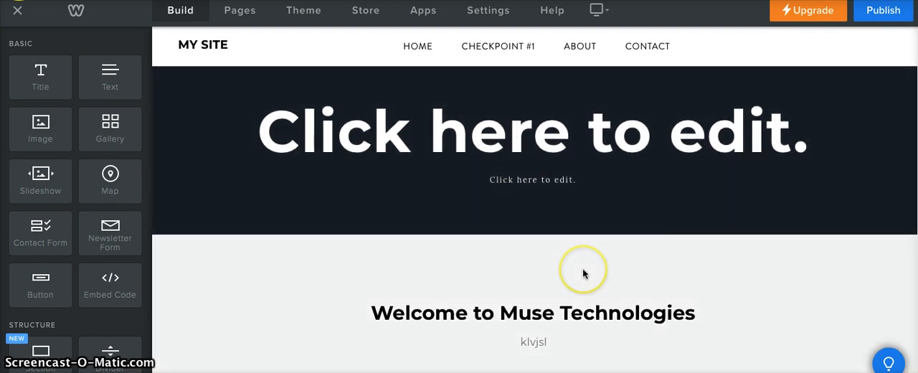
pyautogui.scroll(-3, 582, 272)
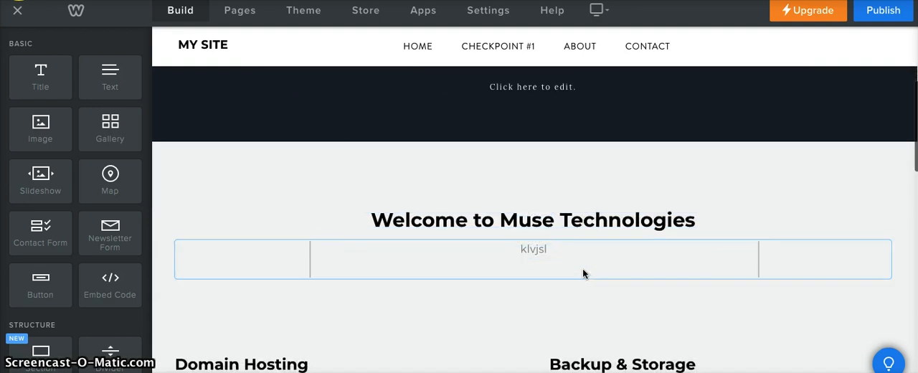
pyautogui.click(582, 267)
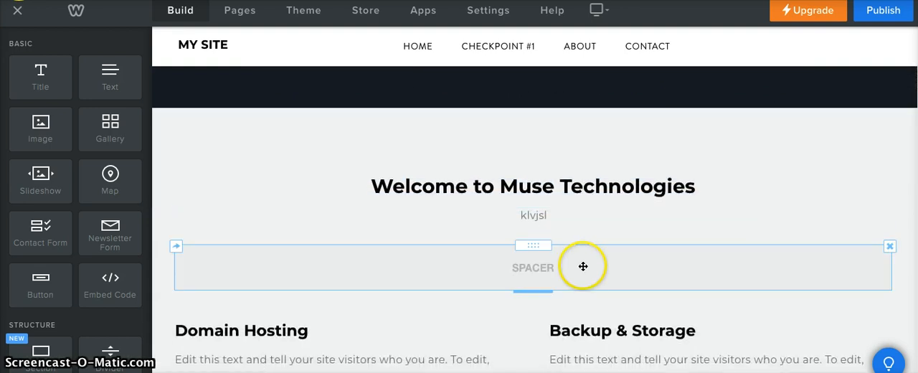
pyautogui.moveTo(582, 266); pyautogui.dragTo(552, 213)
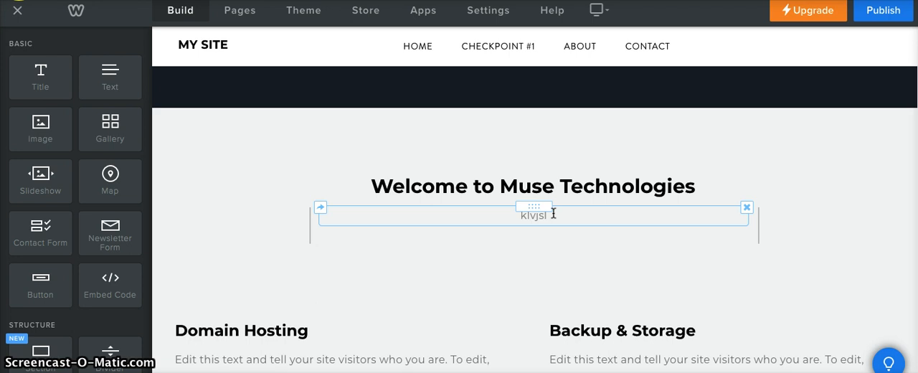
pyautogui.click(452, 274)
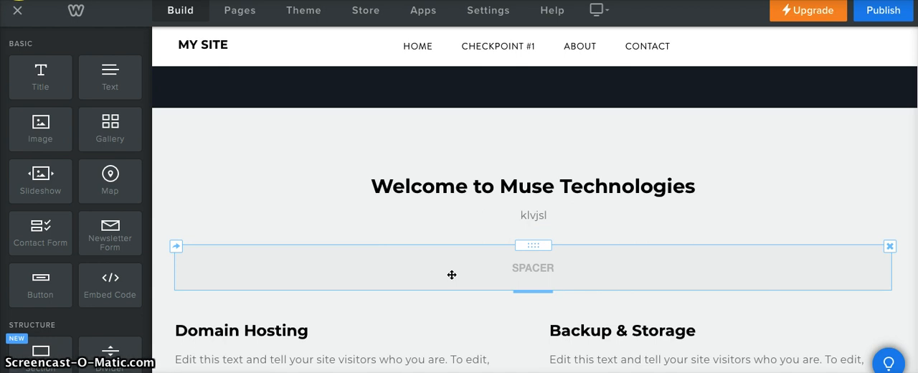
pyautogui.scroll(5, 452, 275)
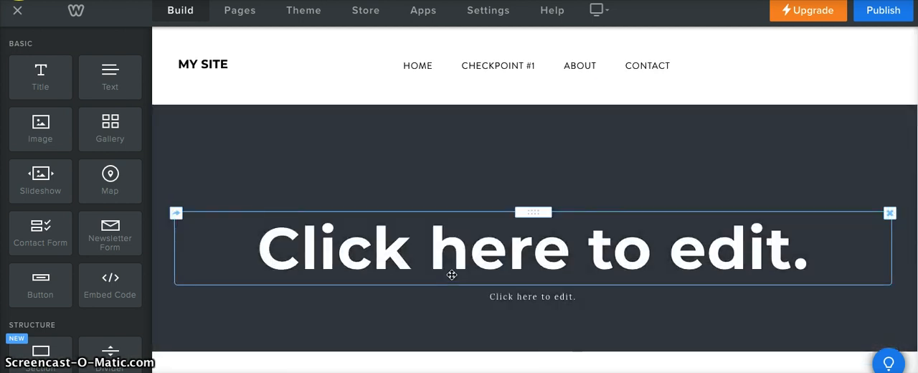
pyautogui.click(443, 273)
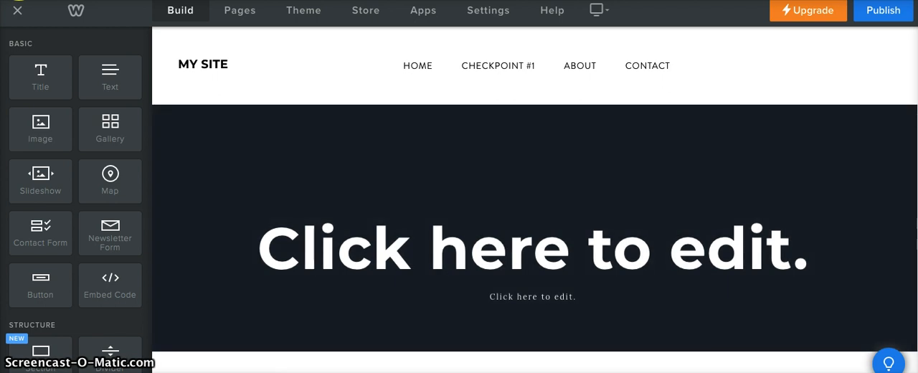